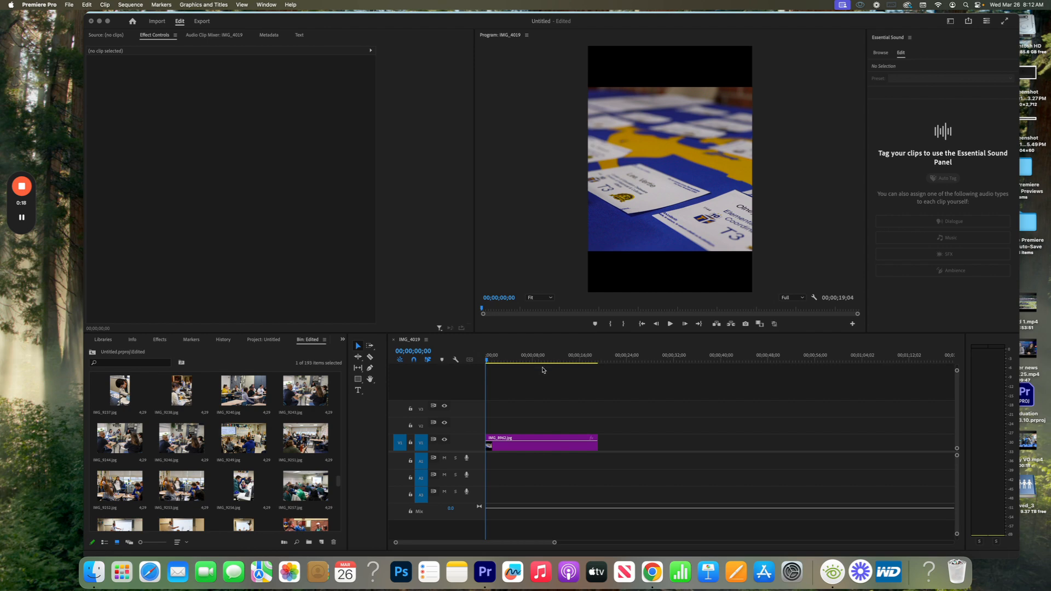
# Select the IMG_8962.jpg clip in the sequence and display its effect settings.
pyautogui.click(155, 38)
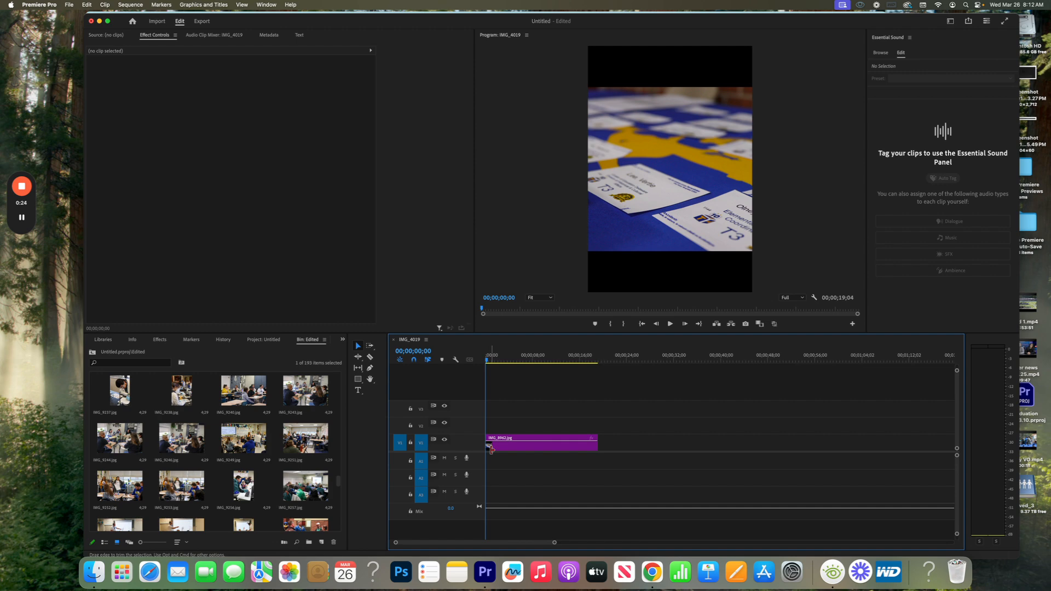
pyautogui.click(160, 36)
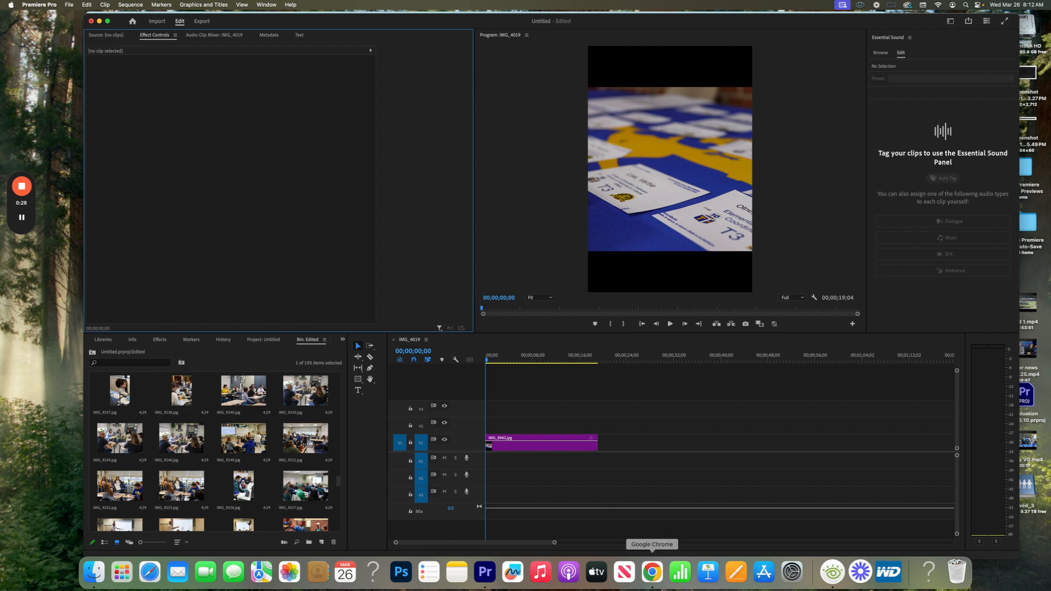
pyautogui.click(543, 450)
pyautogui.doubleClick(543, 450)
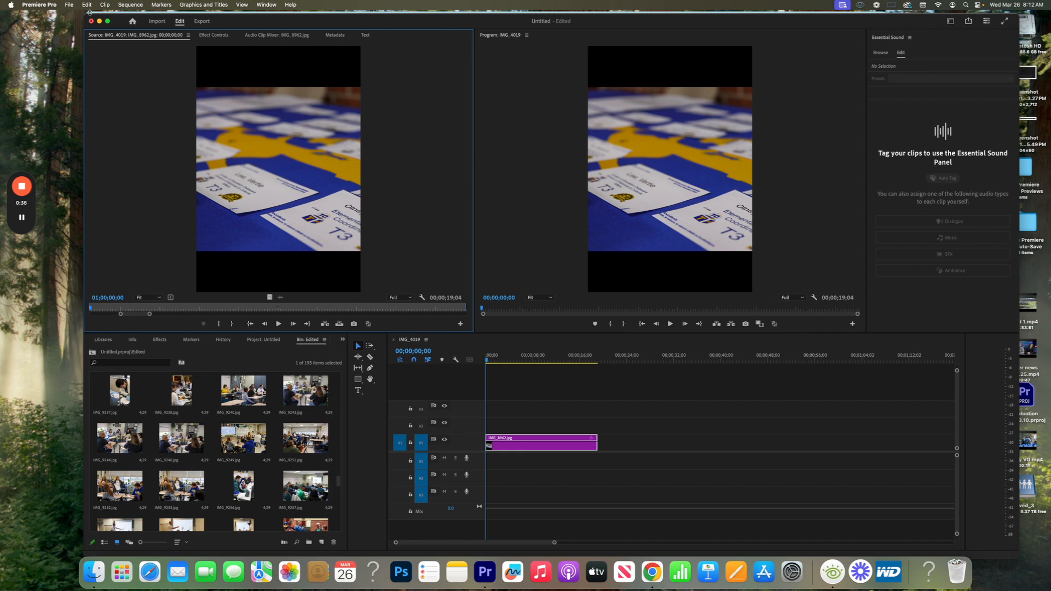
pyautogui.click(215, 35)
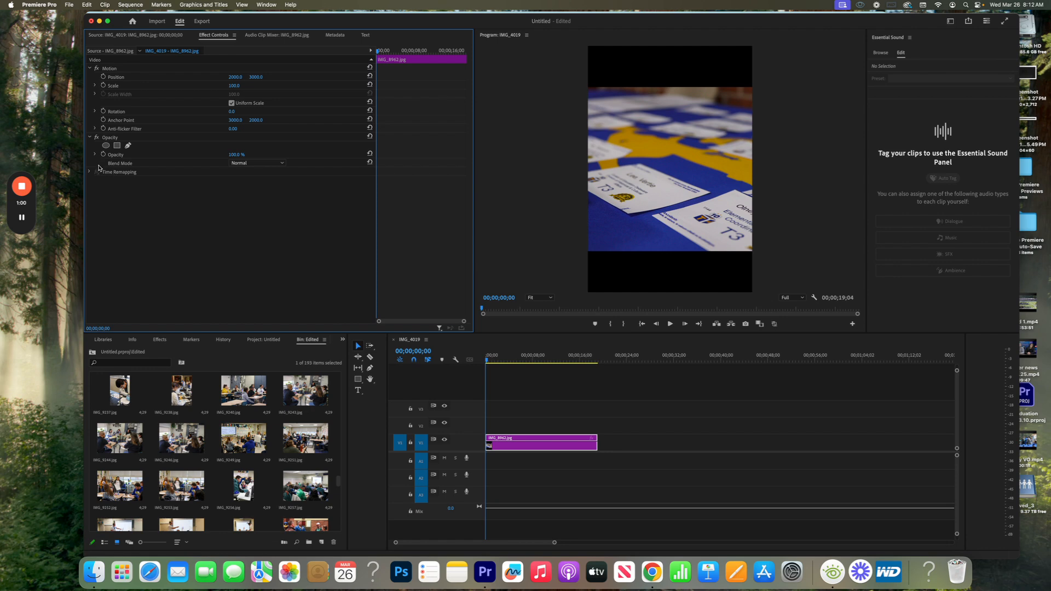
# Collapse the Opacity settings and shift the photo slightly in the frame to about position 2030, 2960.
pyautogui.click(90, 138)
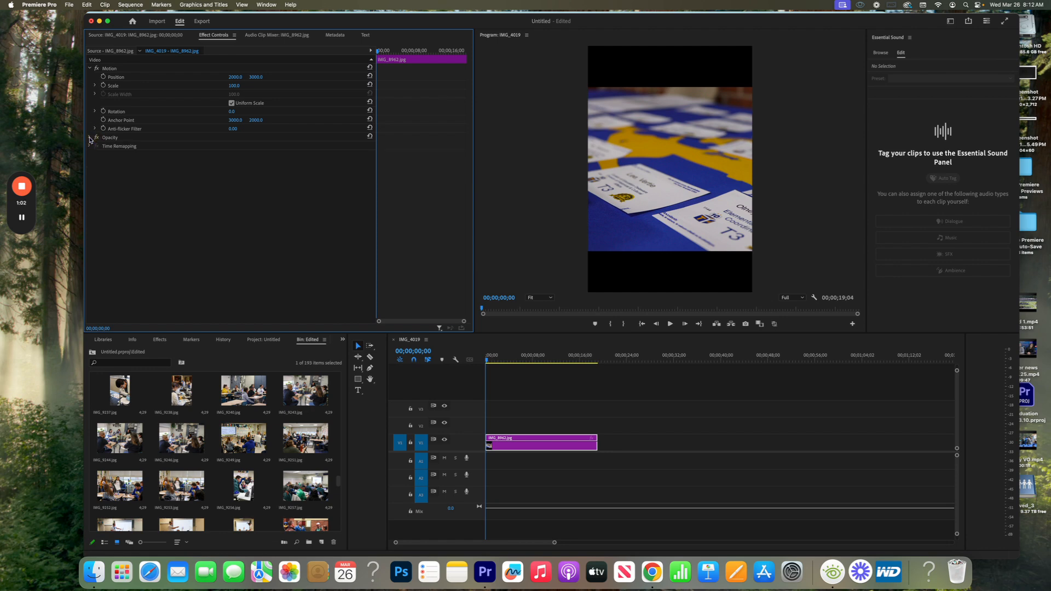
pyautogui.click(104, 69)
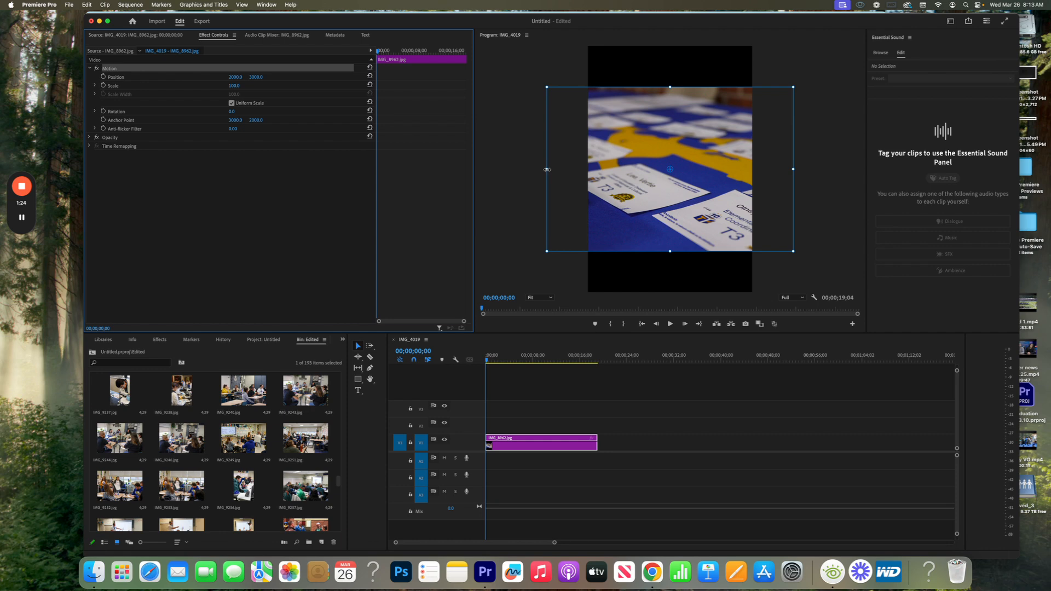
pyautogui.moveTo(547, 170)
pyautogui.mouseDown()
pyautogui.moveTo(593, 166)
pyautogui.moveTo(548, 169)
pyautogui.mouseUp()
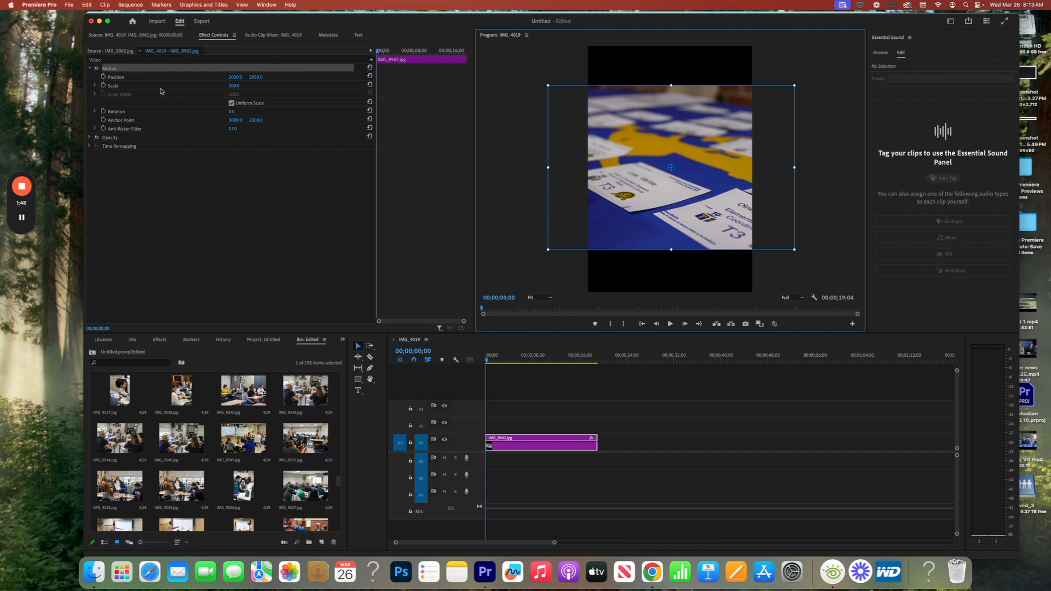
# Select the Scale property and scrub through the clip to its end and back to the start.
pyautogui.click(120, 86)
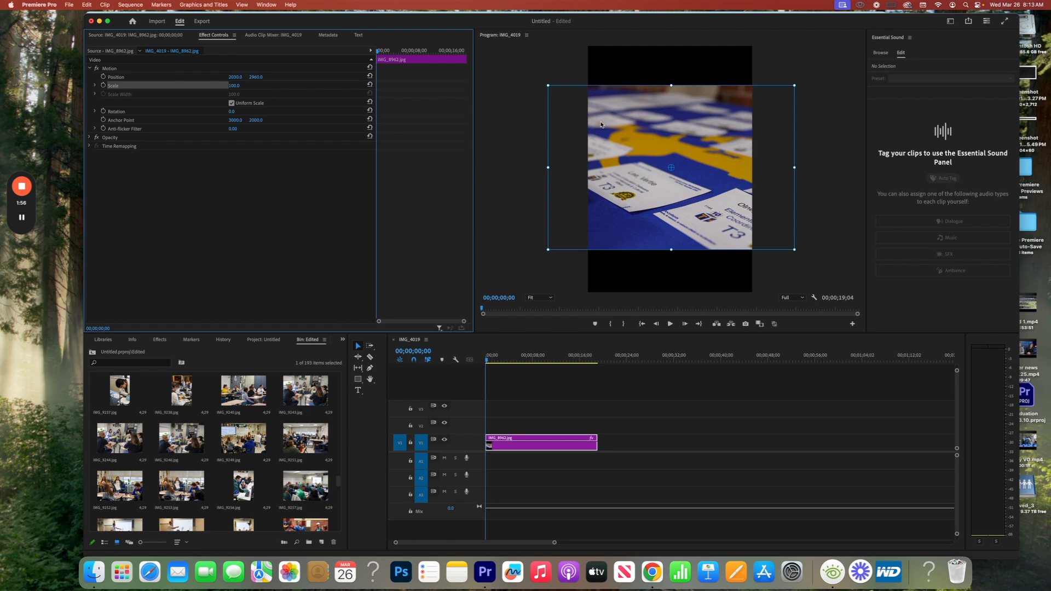
pyautogui.click(378, 53)
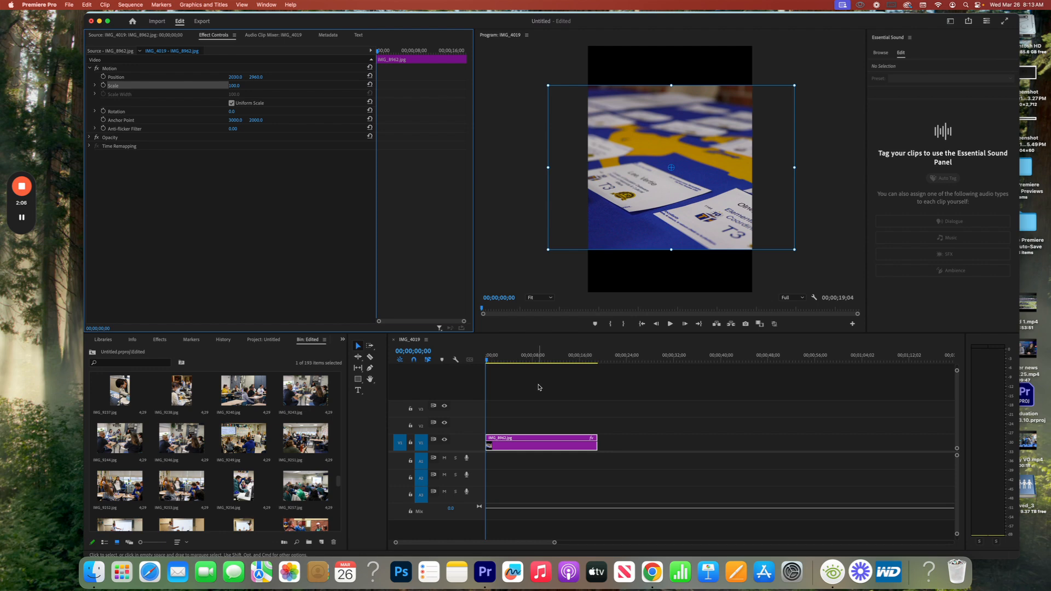
pyautogui.moveTo(489, 360); pyautogui.dragTo(509, 370)
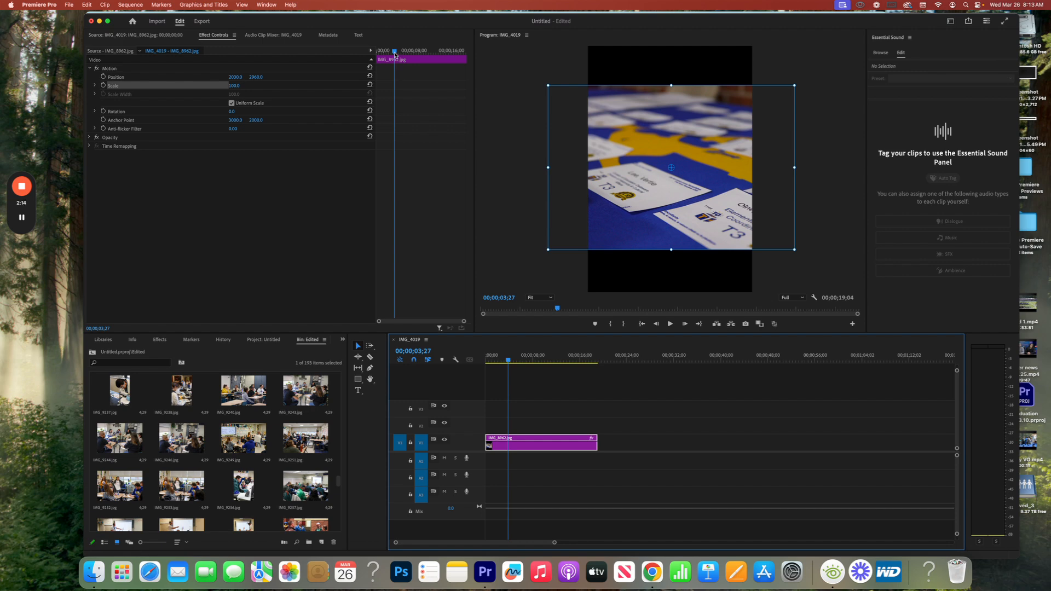
pyautogui.moveTo(394, 52); pyautogui.dragTo(465, 66)
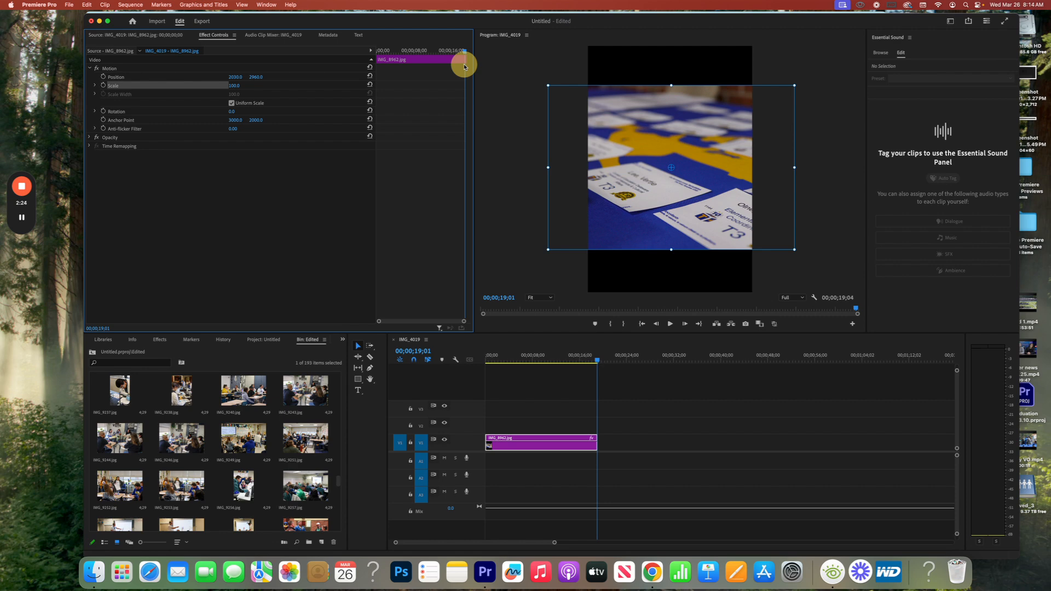
pyautogui.moveTo(465, 67); pyautogui.dragTo(368, 75)
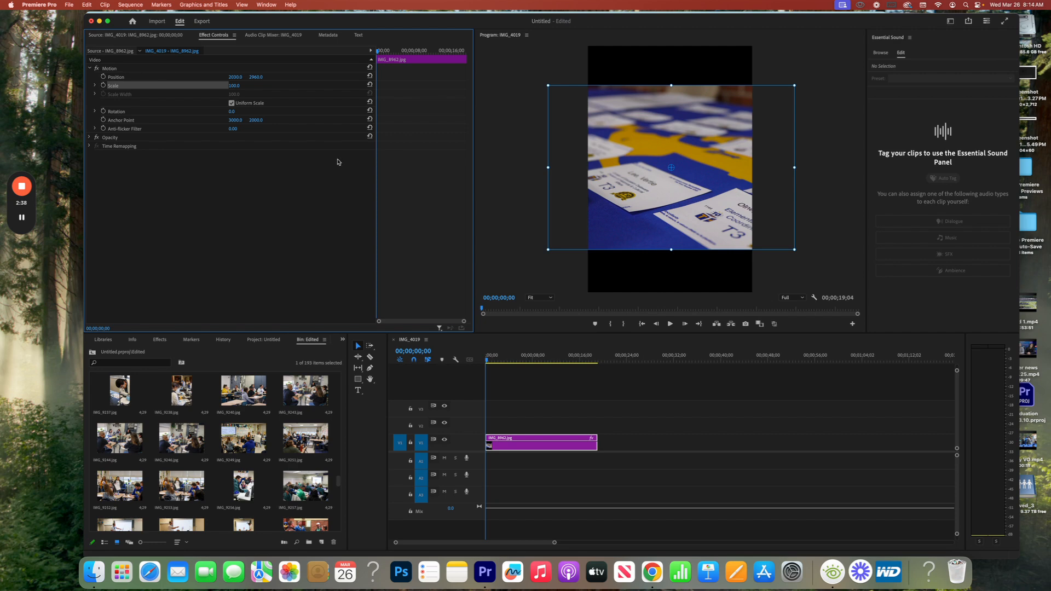
# Keyframe Scale at the start of the clip and set it to 159 at 00;00;18;26 for a zoom in.
pyautogui.click(104, 86)
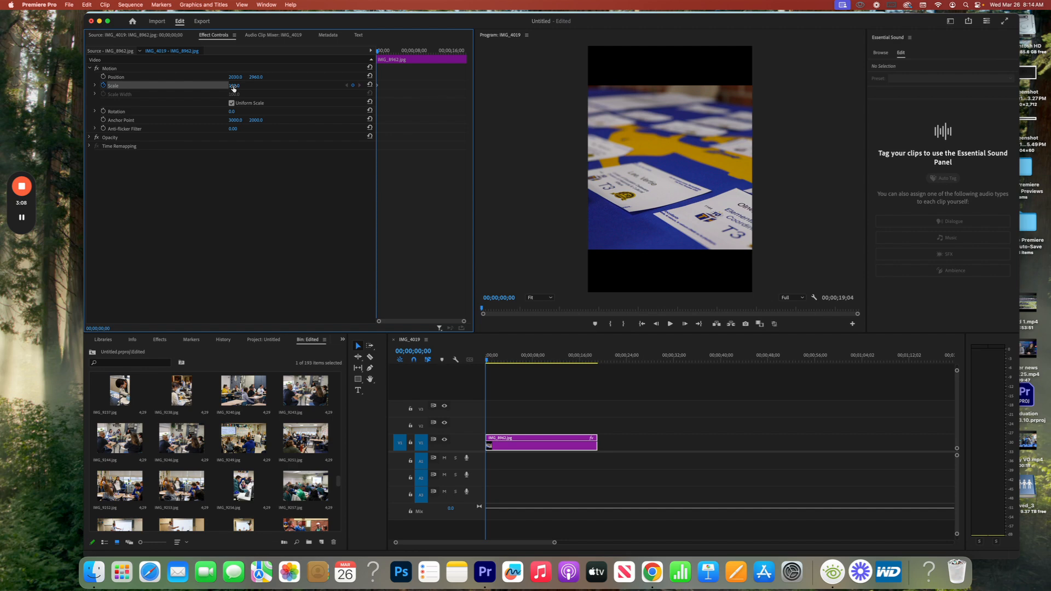
pyautogui.moveTo(379, 52); pyautogui.dragTo(466, 60)
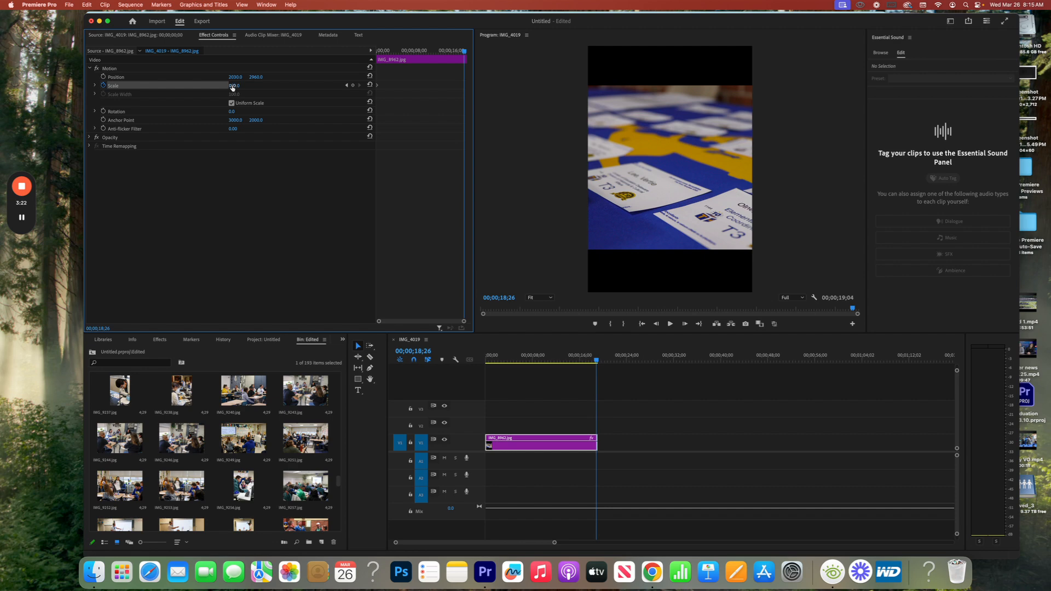
pyautogui.moveTo(232, 86); pyautogui.dragTo(232, 86)
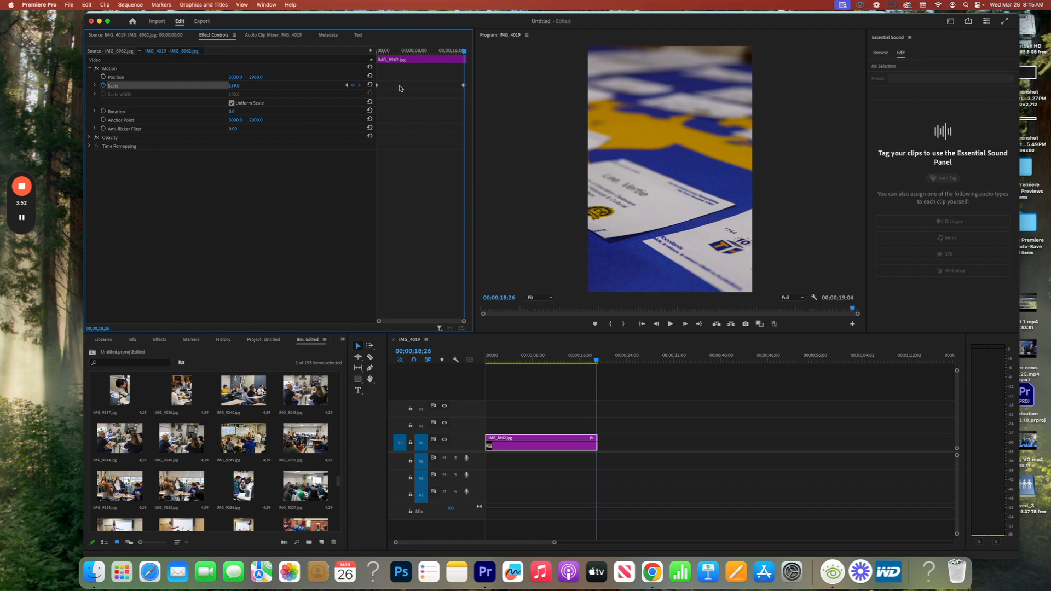
# Return to the start of the clip and play back the full-length zoom.
pyautogui.click(439, 87)
pyautogui.moveTo(438, 86); pyautogui.dragTo(360, 63)
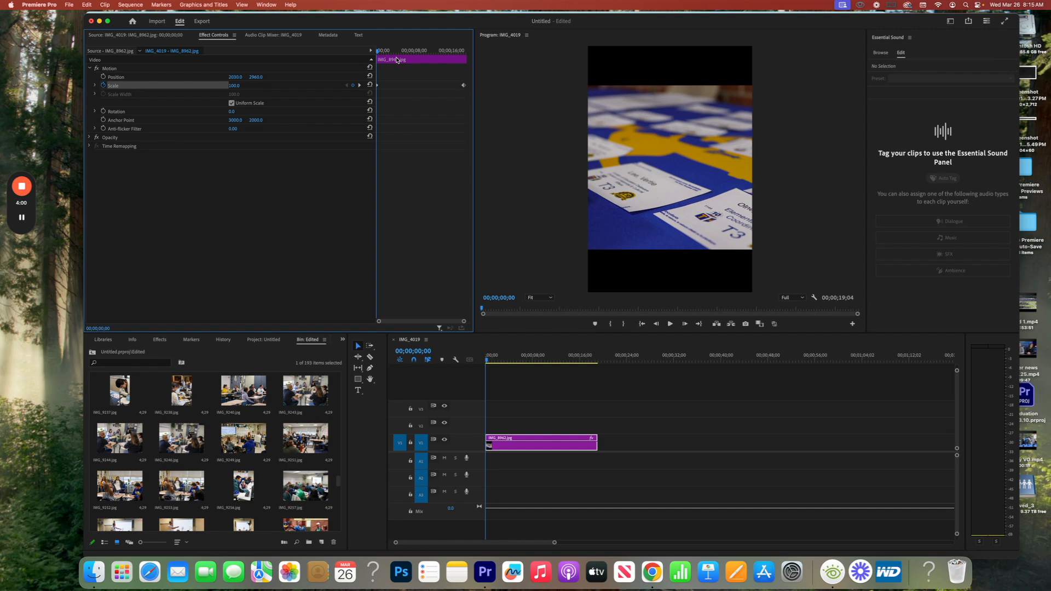
pyautogui.press('space')
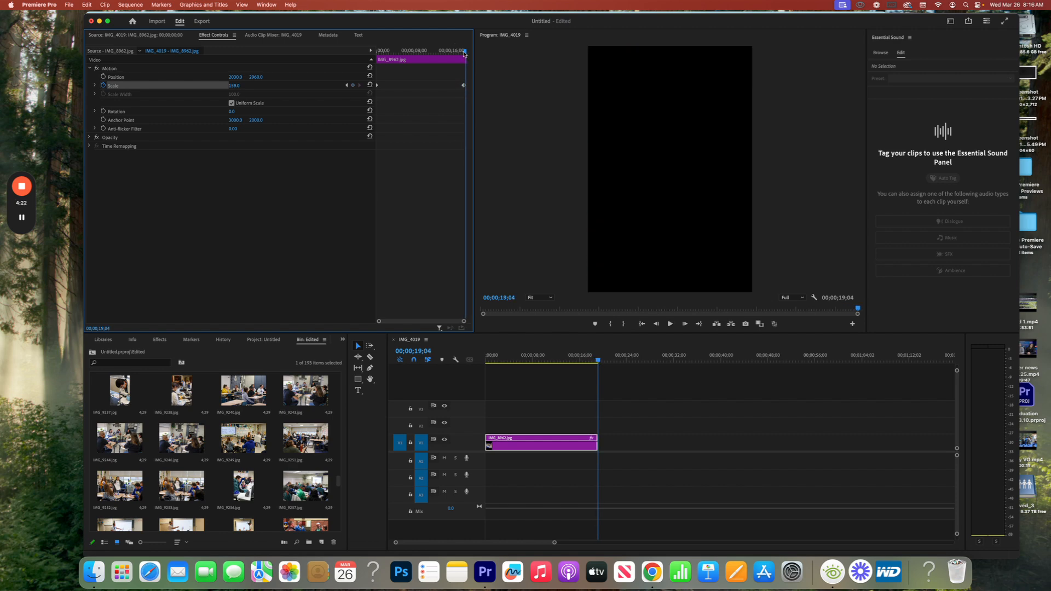
# Scrub back to 00;00;08;15 and remove all Scale keyframes from the clip.
pyautogui.moveTo(466, 53); pyautogui.dragTo(415, 64)
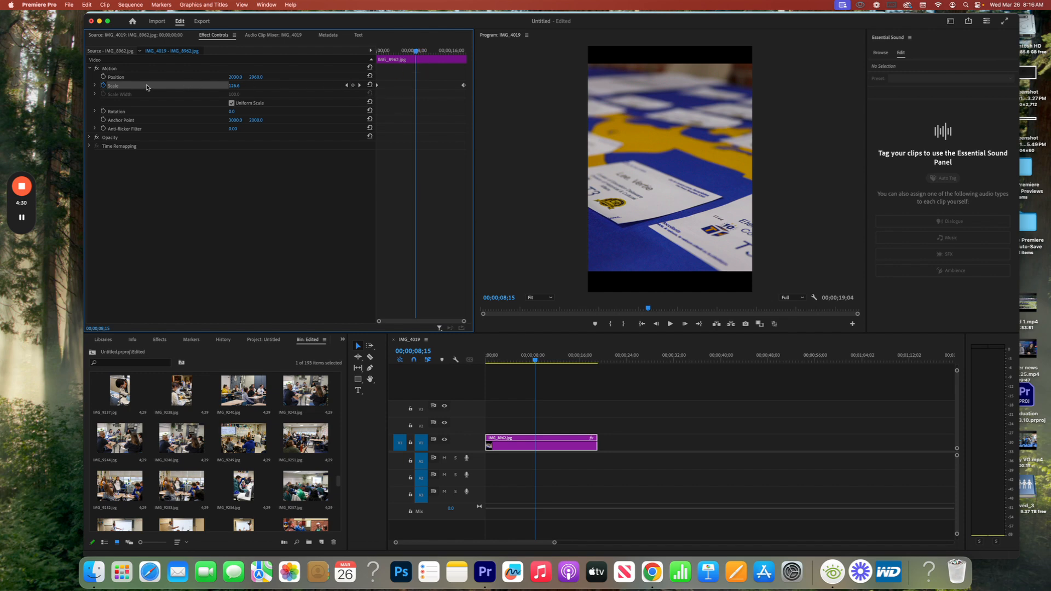
pyautogui.click(104, 86)
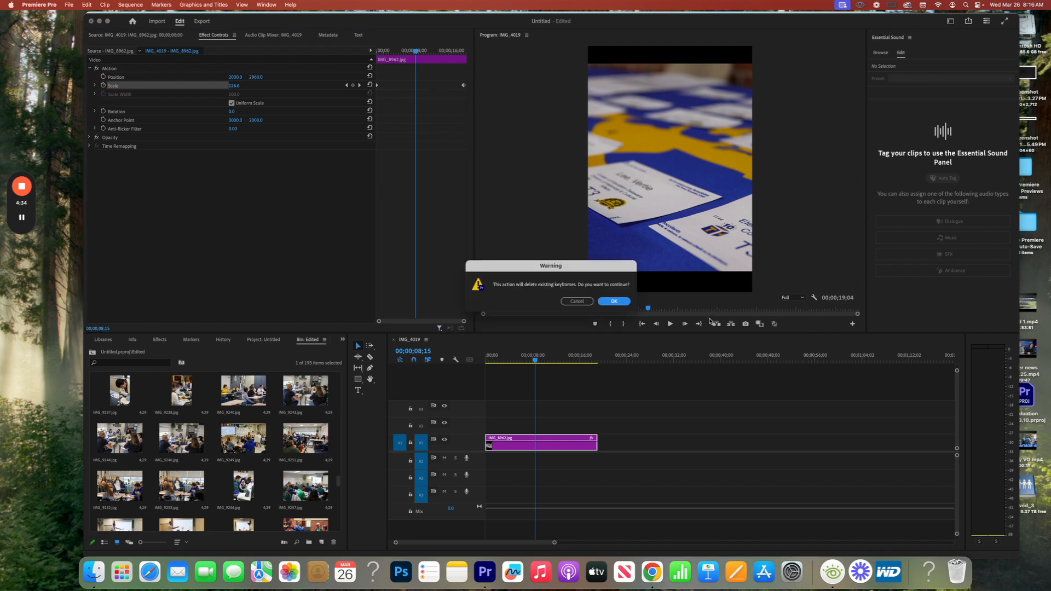
pyautogui.click(615, 301)
# Add a Scale keyframe at 00;00;06;21 and set its value to 100.
pyautogui.click(531, 361)
pyautogui.moveTo(531, 361)
pyautogui.mouseDown()
pyautogui.moveTo(478, 366)
pyautogui.moveTo(523, 368)
pyautogui.mouseUp()
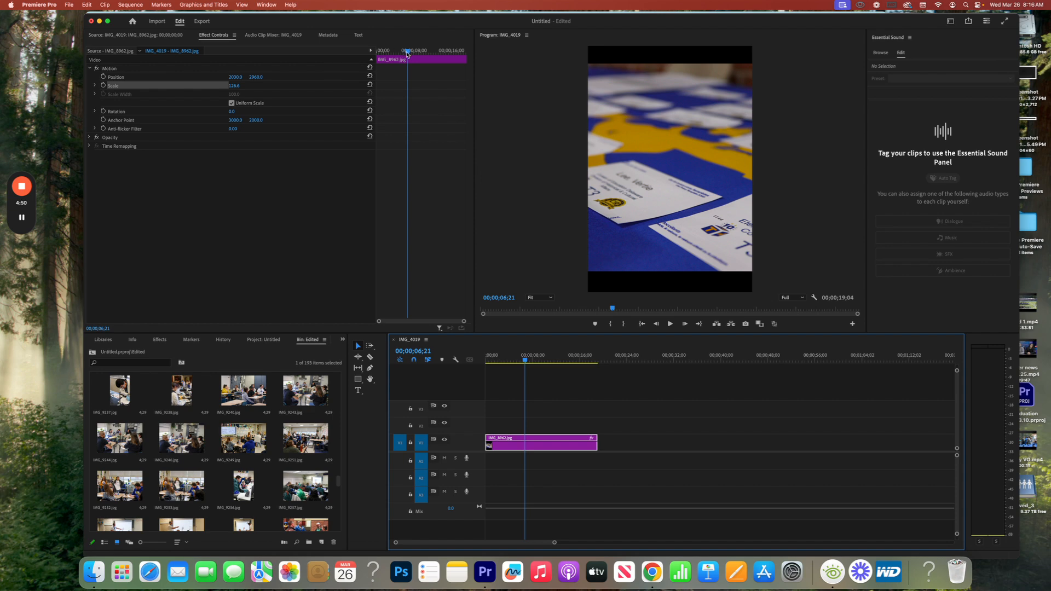
pyautogui.click(103, 86)
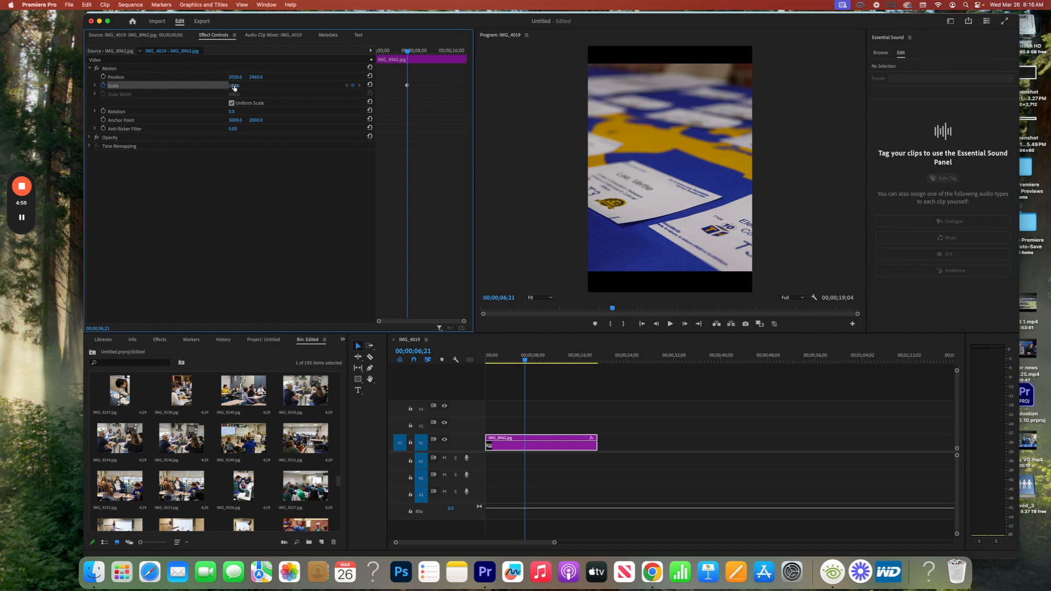
pyautogui.click(234, 86)
pyautogui.write('100')
pyautogui.press('Return')
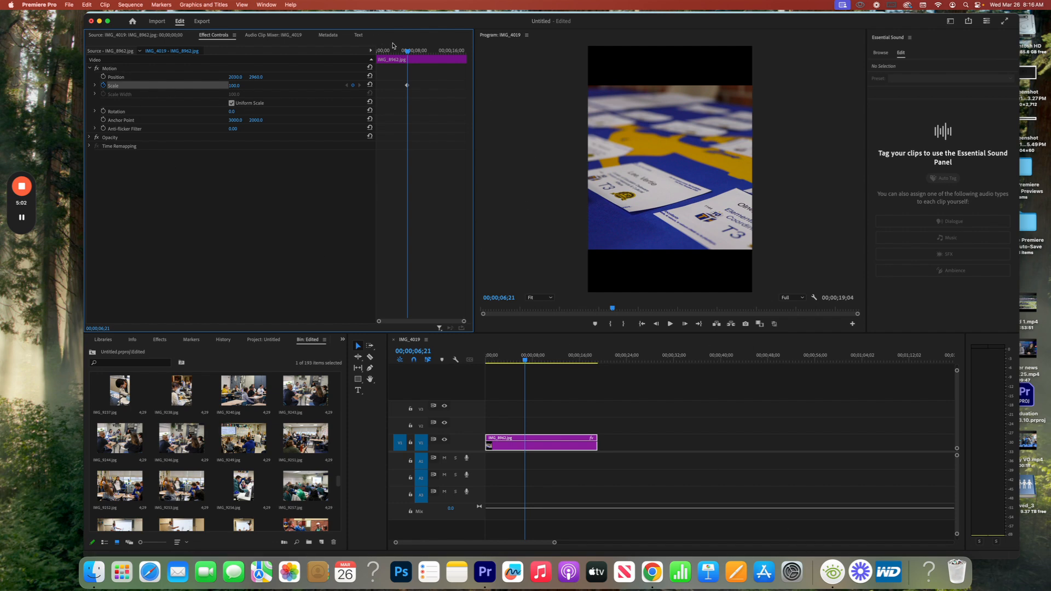
# Add a second Scale keyframe with a value of 153 on the clip's last frame, 00;00;19;03.
pyautogui.click(408, 52)
pyautogui.moveTo(408, 52); pyautogui.dragTo(410, 53)
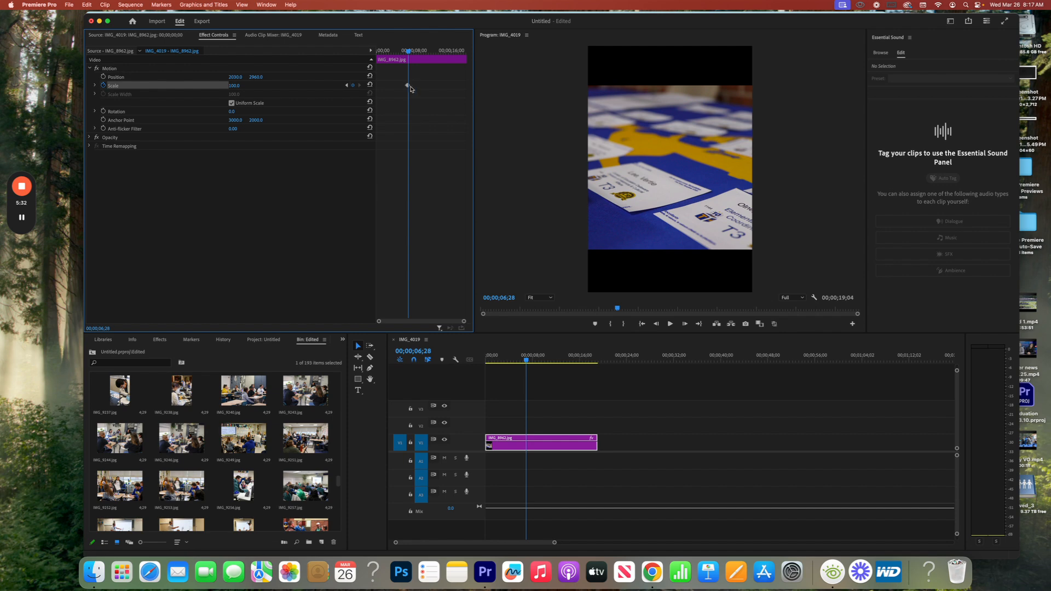
pyautogui.moveTo(463, 321); pyautogui.dragTo(452, 323)
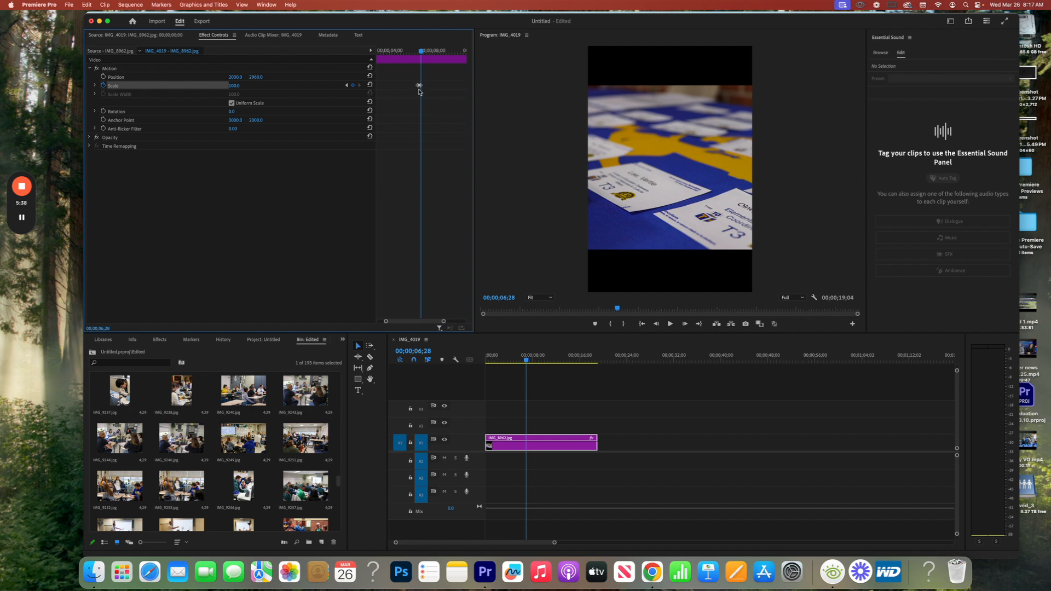
pyautogui.moveTo(421, 53); pyautogui.dragTo(478, 67)
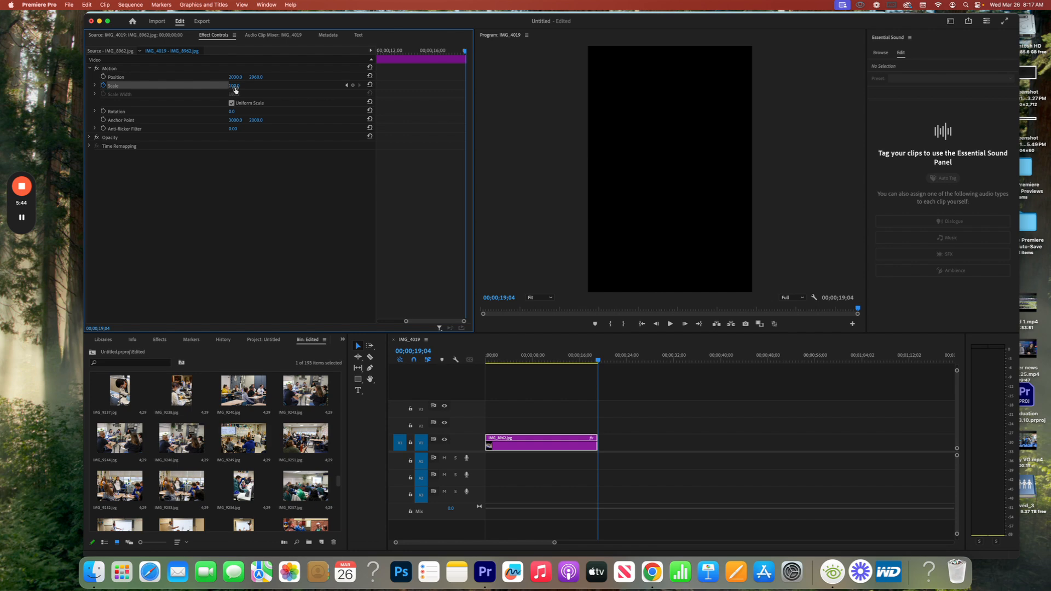
pyautogui.press('Left')
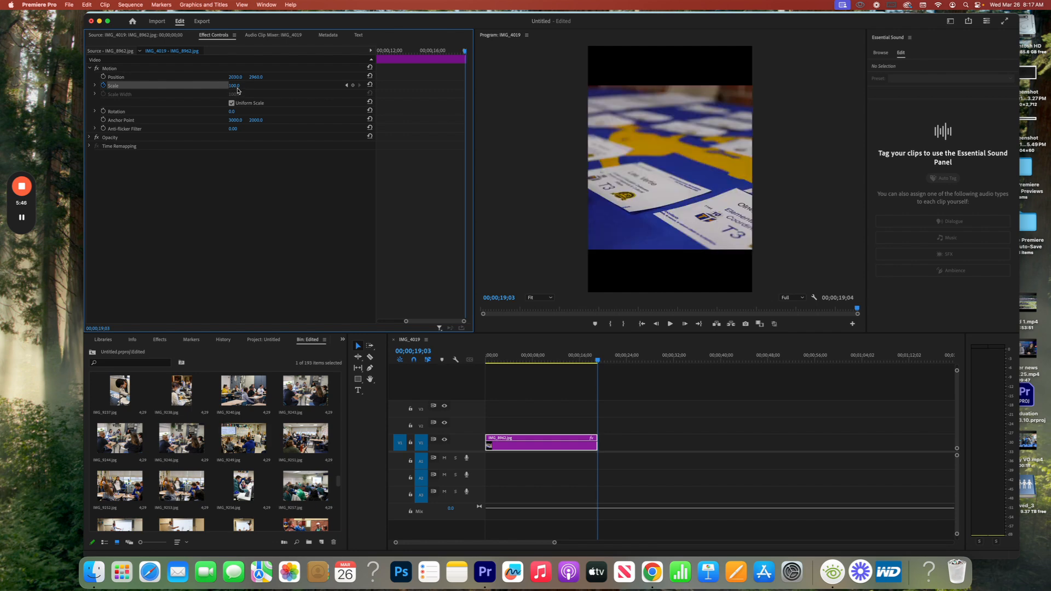
pyautogui.moveTo(234, 86); pyautogui.dragTo(239, 86)
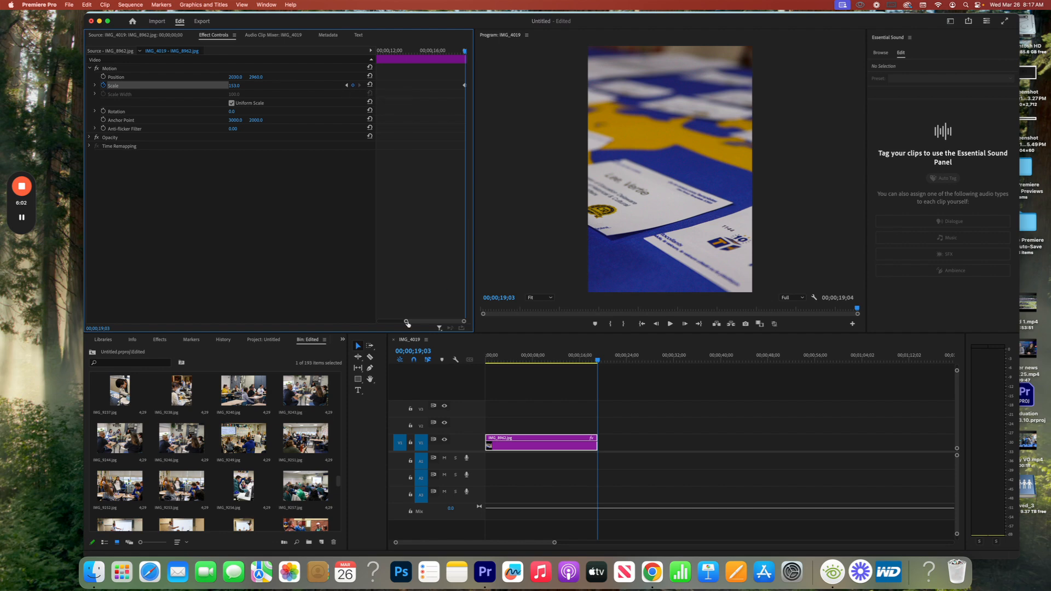
# Fit the whole clip in the keyframe view and play back the delayed zoom from the start.
pyautogui.moveTo(407, 322); pyautogui.dragTo(373, 322)
pyautogui.moveTo(409, 55); pyautogui.dragTo(371, 60)
pyautogui.press('space')
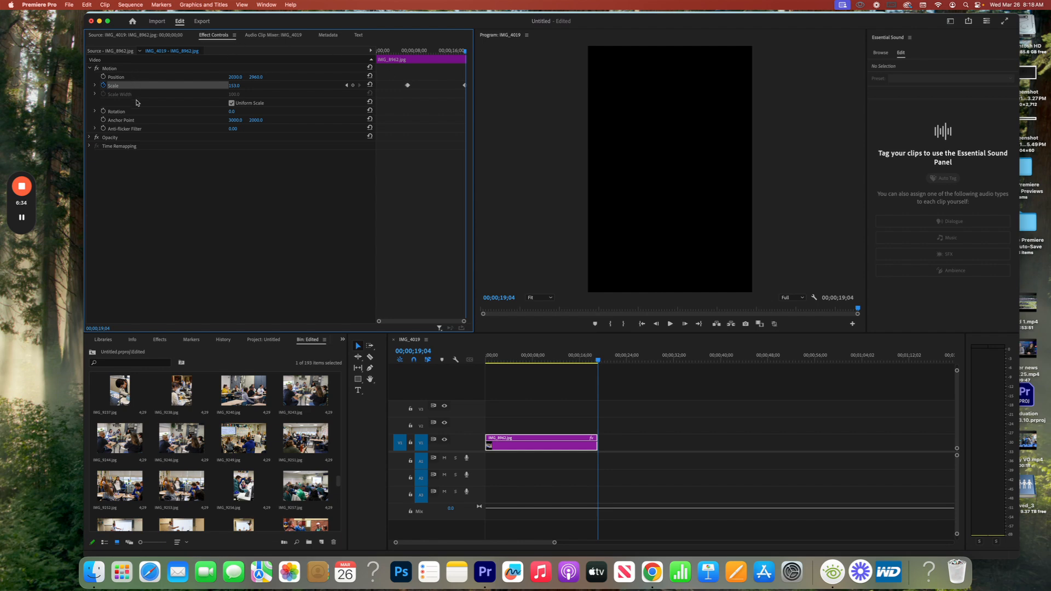
# Return the playhead to the clip's start and delete both Scale keyframes, keeping the scale at 100.
pyautogui.moveTo(547, 355); pyautogui.dragTo(475, 363)
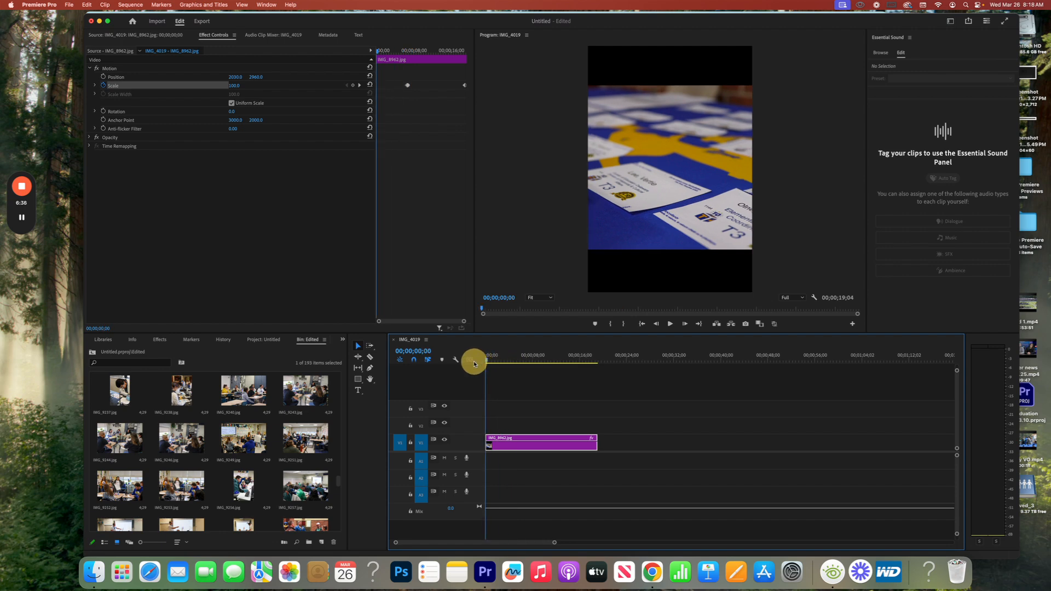
pyautogui.click(103, 85)
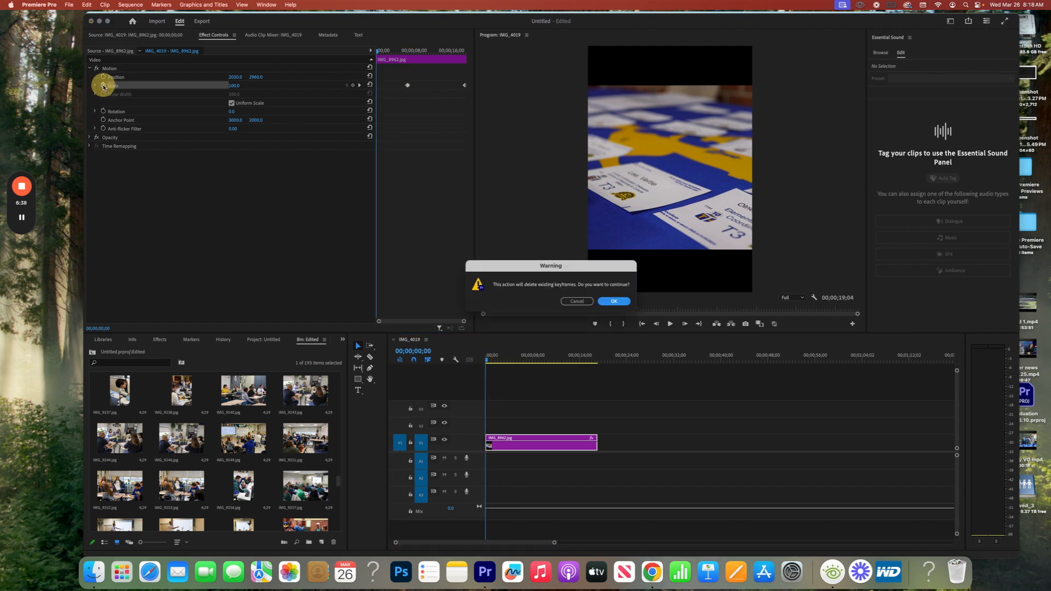
pyautogui.click(620, 303)
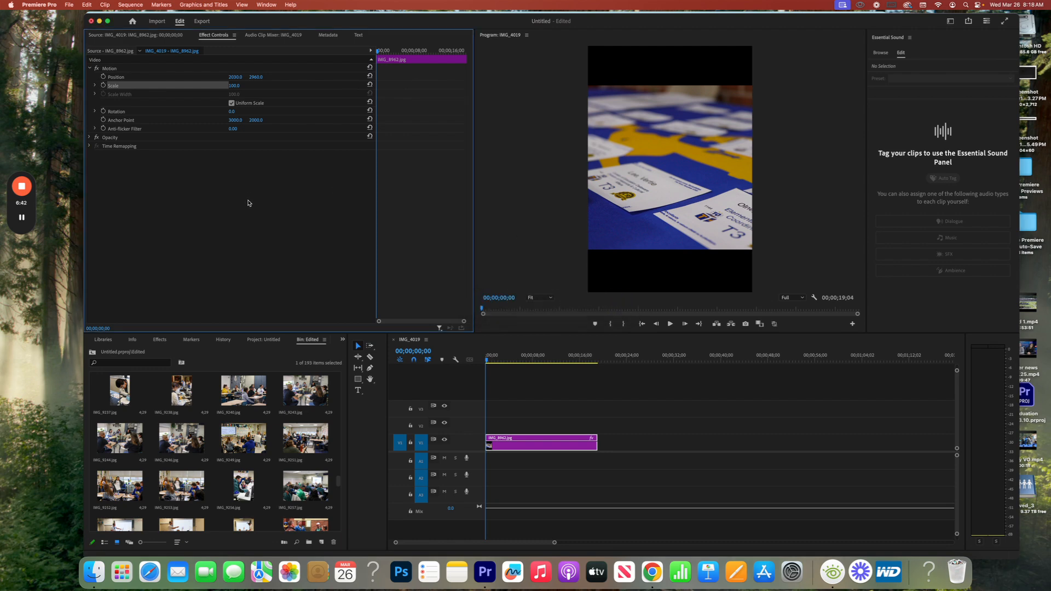
# Move the photo to position 1000, 2930 and add a Position keyframe at the start of the clip.
pyautogui.click(134, 69)
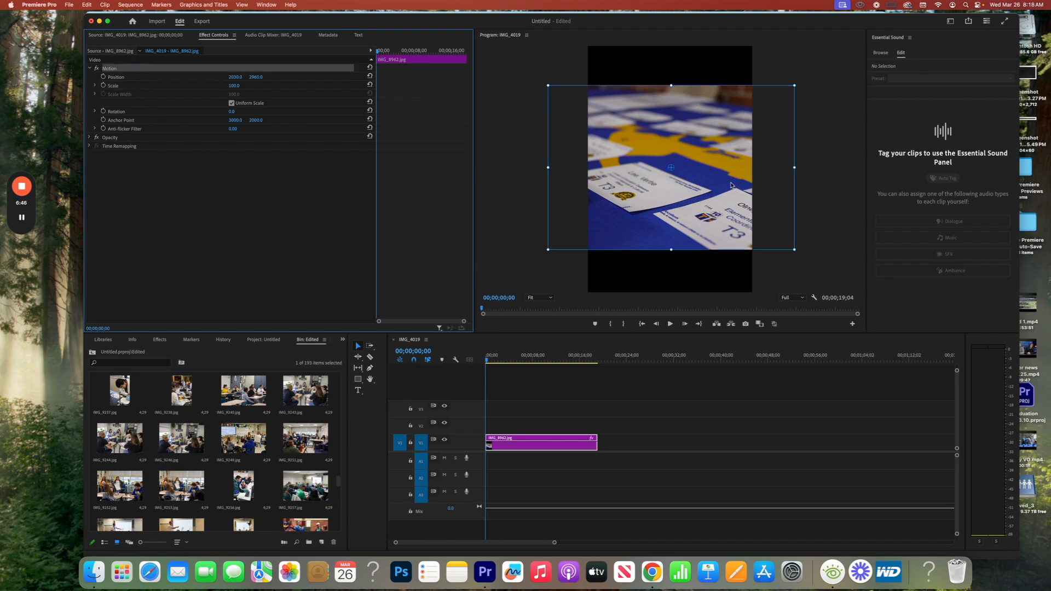
pyautogui.moveTo(727, 187); pyautogui.dragTo(685, 185)
pyautogui.moveTo(684, 185); pyautogui.dragTo(662, 196)
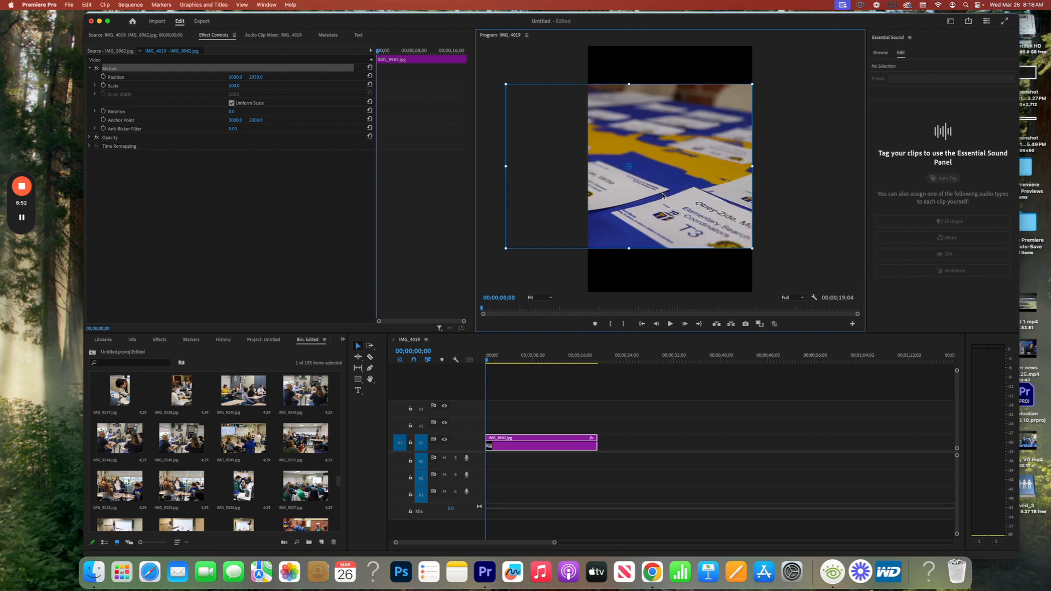
pyautogui.click(102, 77)
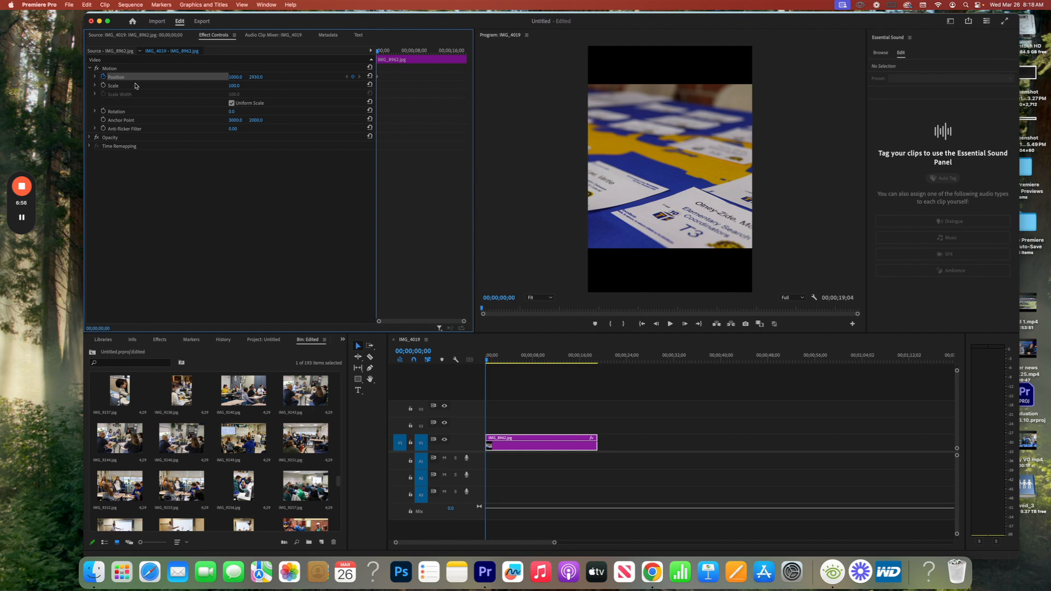
# Add a second Position keyframe at 00;00;13;12 by moving the photo horizontally to about 3010, 2930.
pyautogui.click(503, 362)
pyautogui.moveTo(504, 363); pyautogui.dragTo(565, 369)
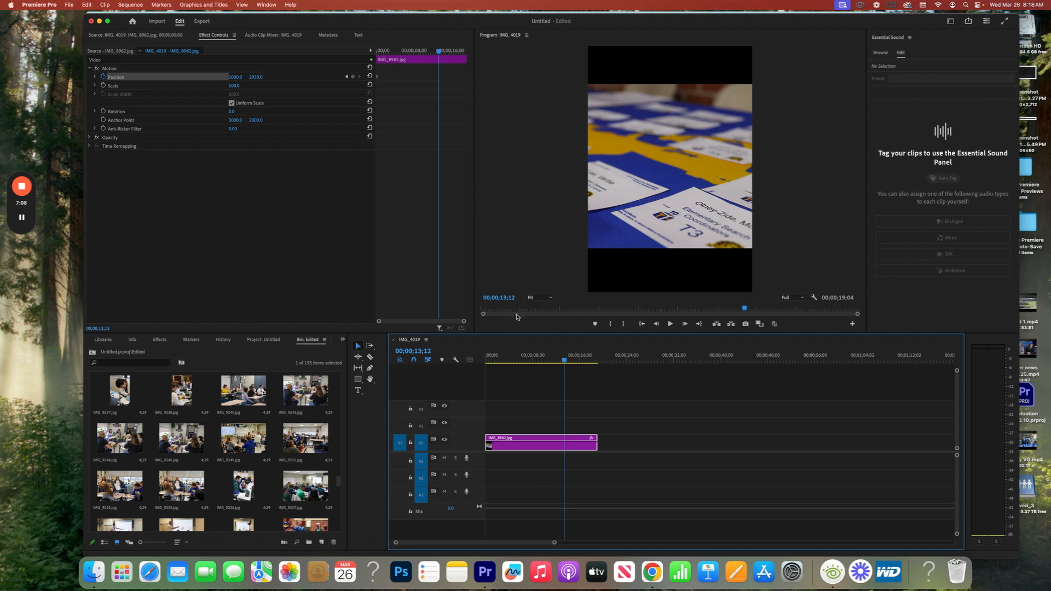
pyautogui.click(139, 81)
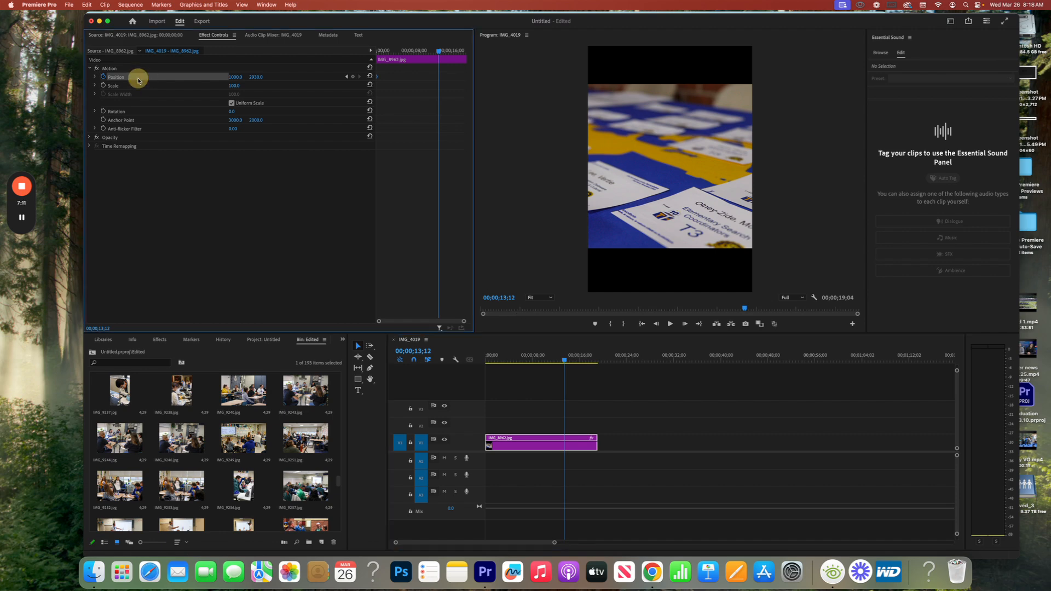
pyautogui.click(122, 70)
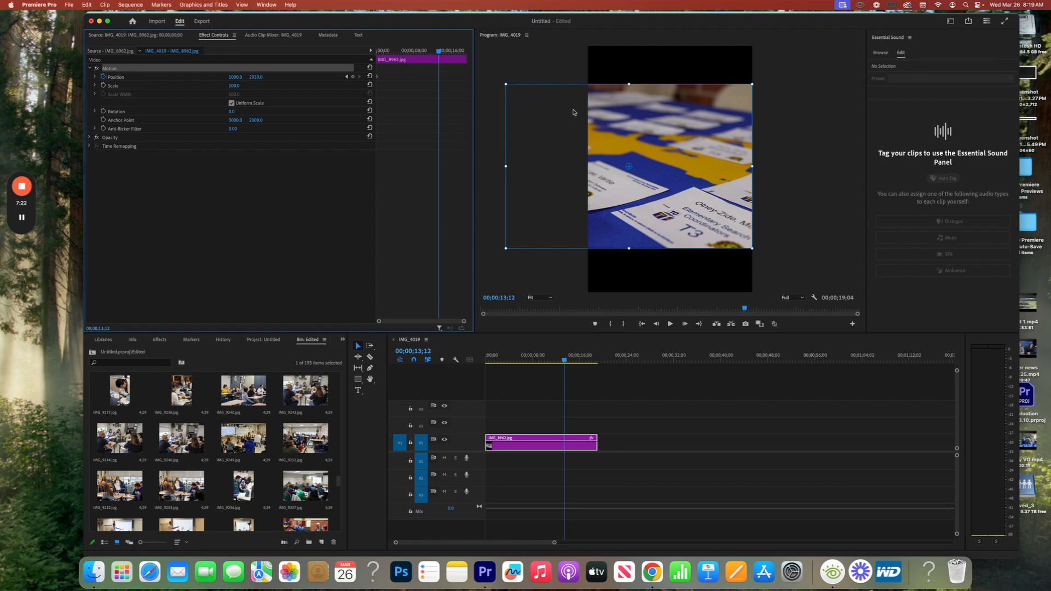
pyautogui.moveTo(574, 167); pyautogui.dragTo(656, 165)
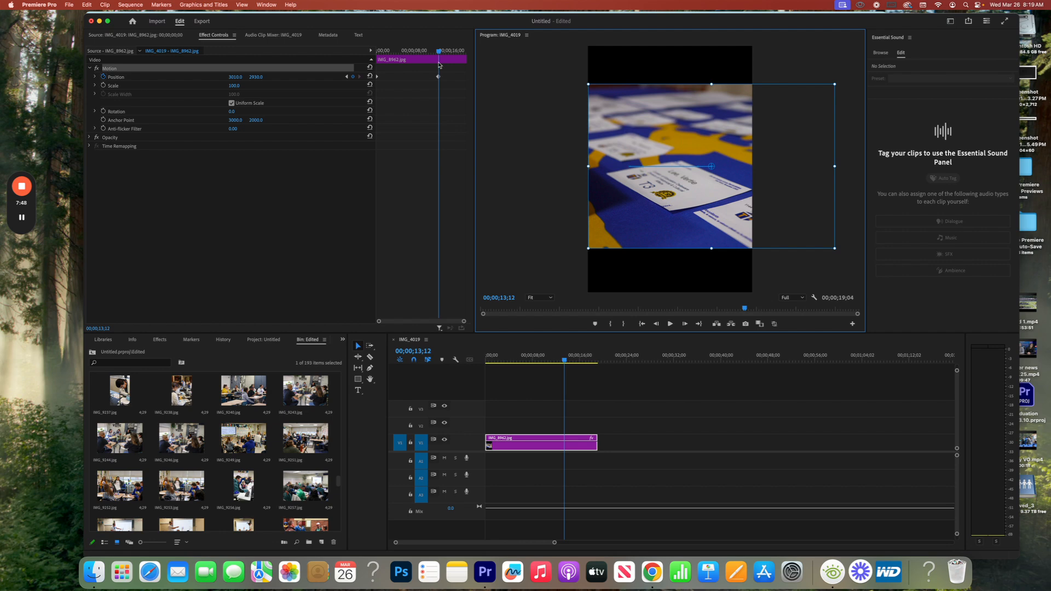
# Return the playhead to the clip's start and play back the horizontal pan.
pyautogui.moveTo(439, 53); pyautogui.dragTo(326, 61)
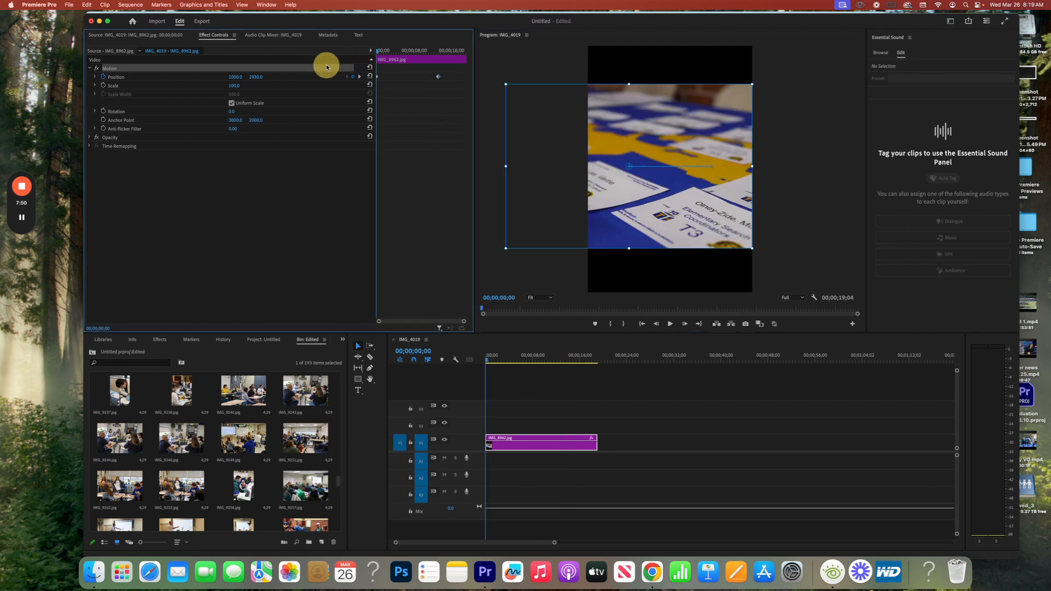
pyautogui.press('space')
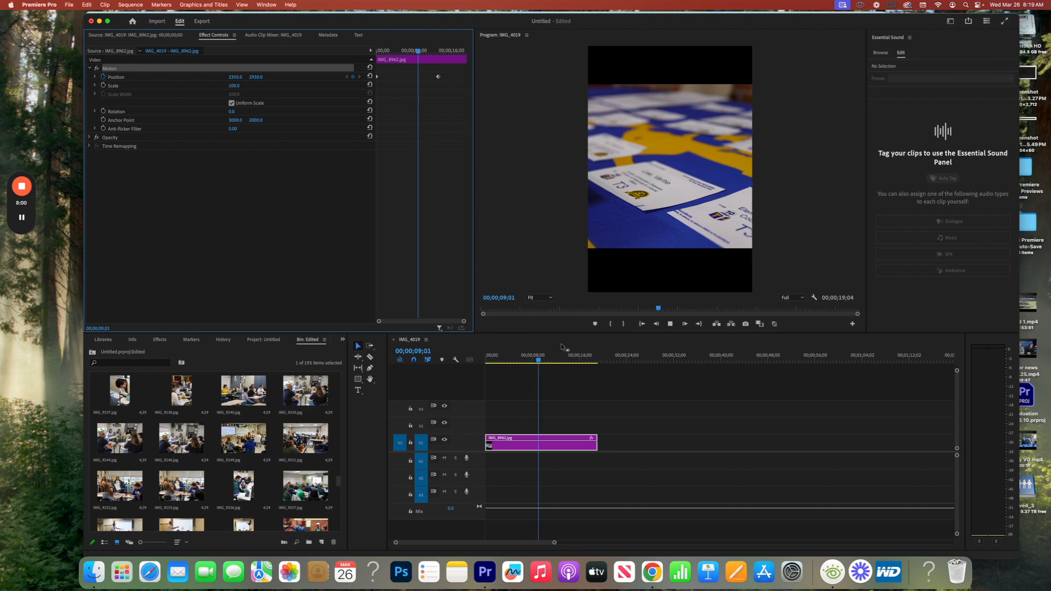
# Speed up the pan by moving the second Position keyframe earlier, to 00;00;04;04.
pyautogui.click(427, 53)
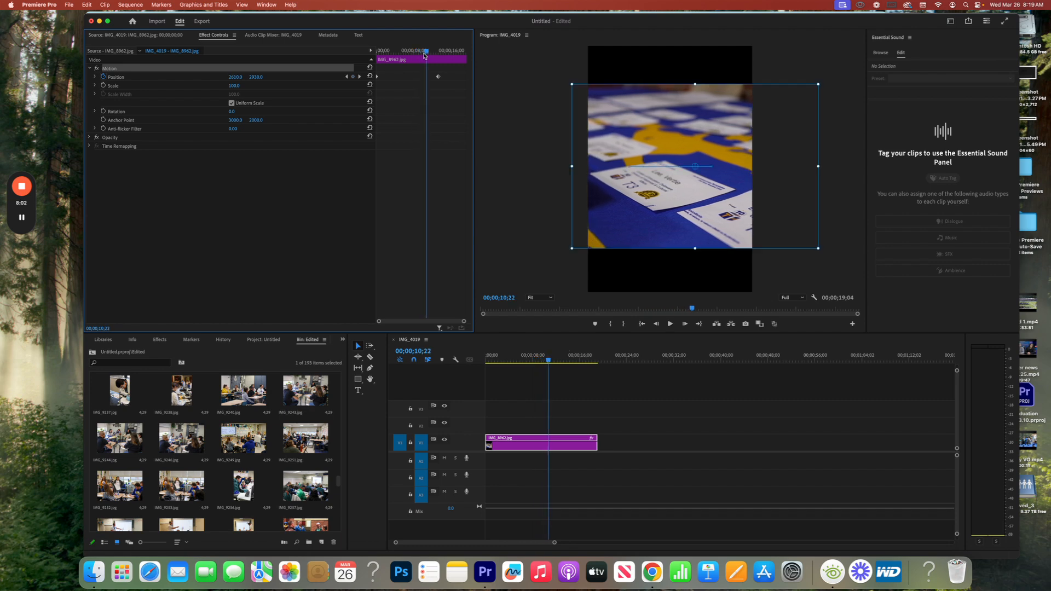
pyautogui.moveTo(428, 53); pyautogui.dragTo(395, 55)
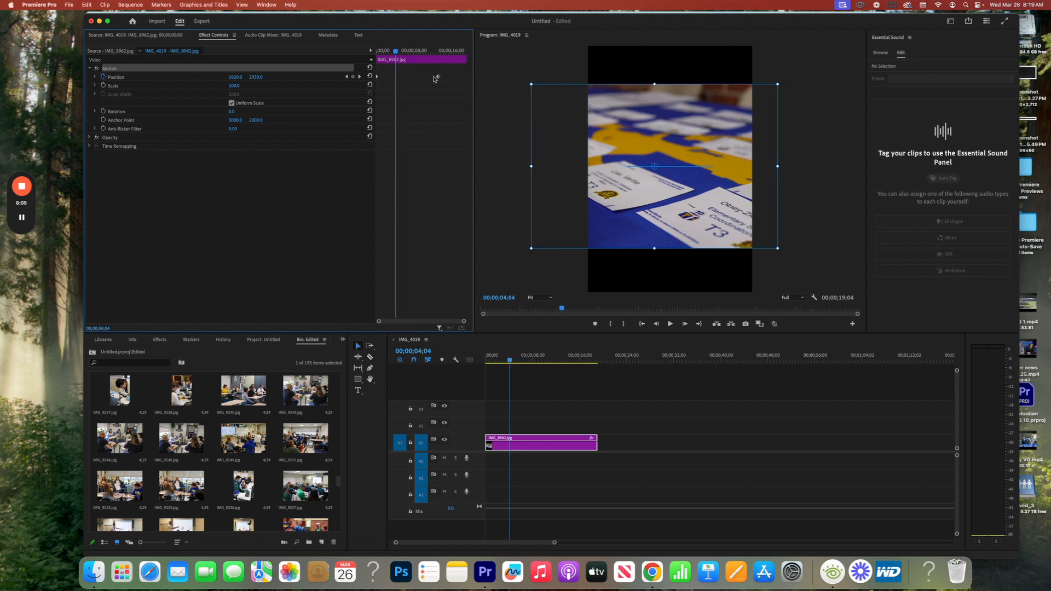
pyautogui.moveTo(439, 78); pyautogui.dragTo(397, 79)
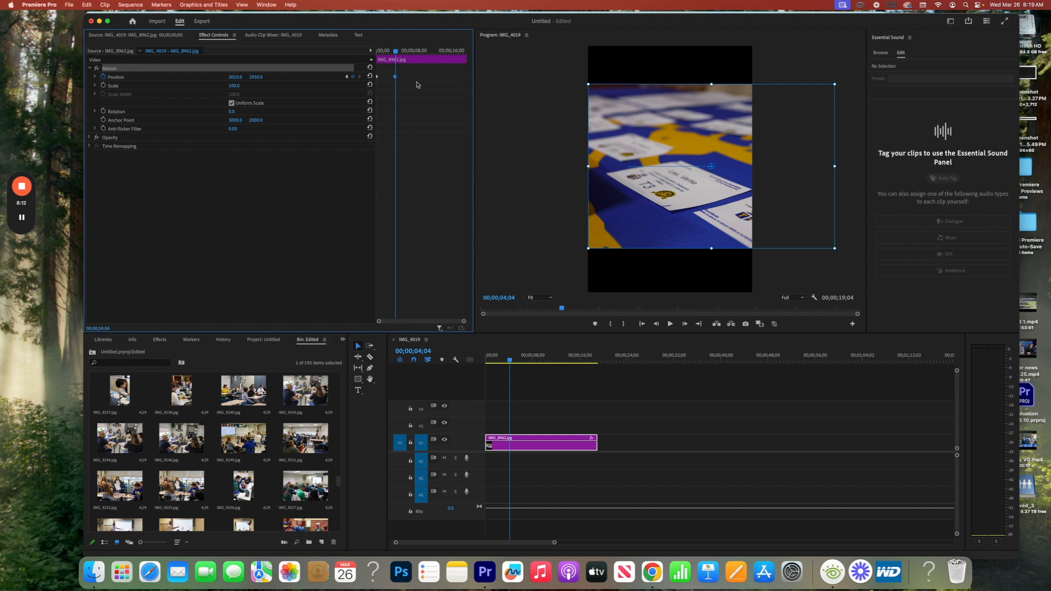
# Play back the faster pan from the clip's start, stopping after the second Position keyframe.
pyautogui.moveTo(395, 51); pyautogui.dragTo(371, 53)
pyautogui.press('space')
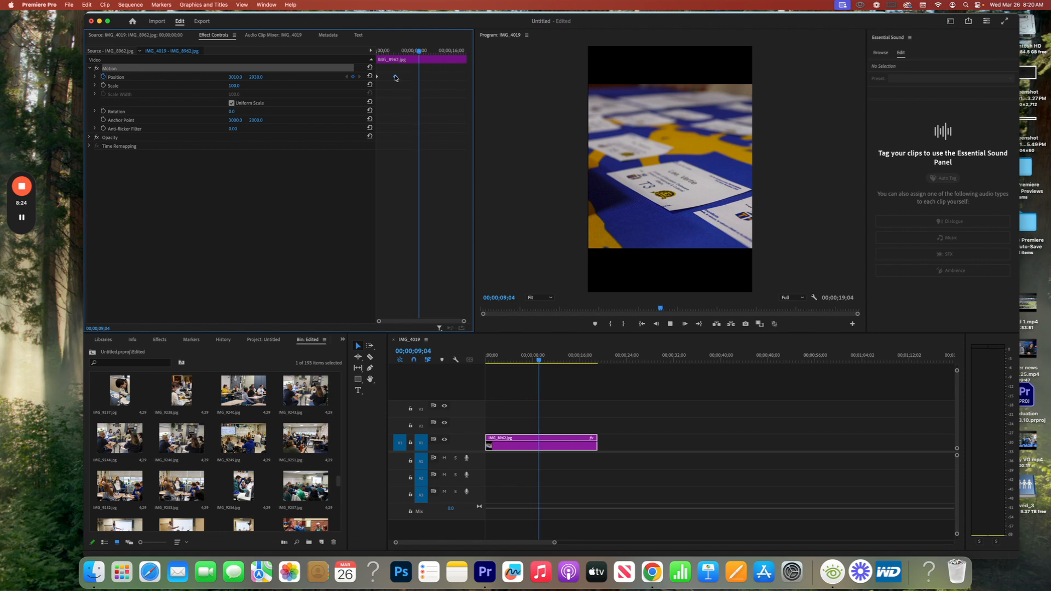
pyautogui.press('space')
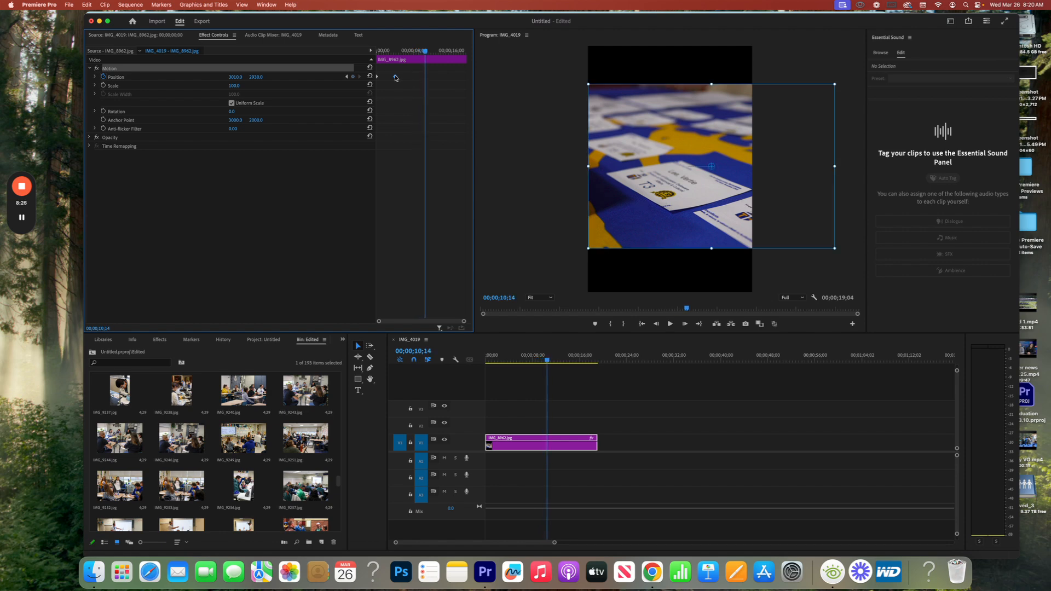